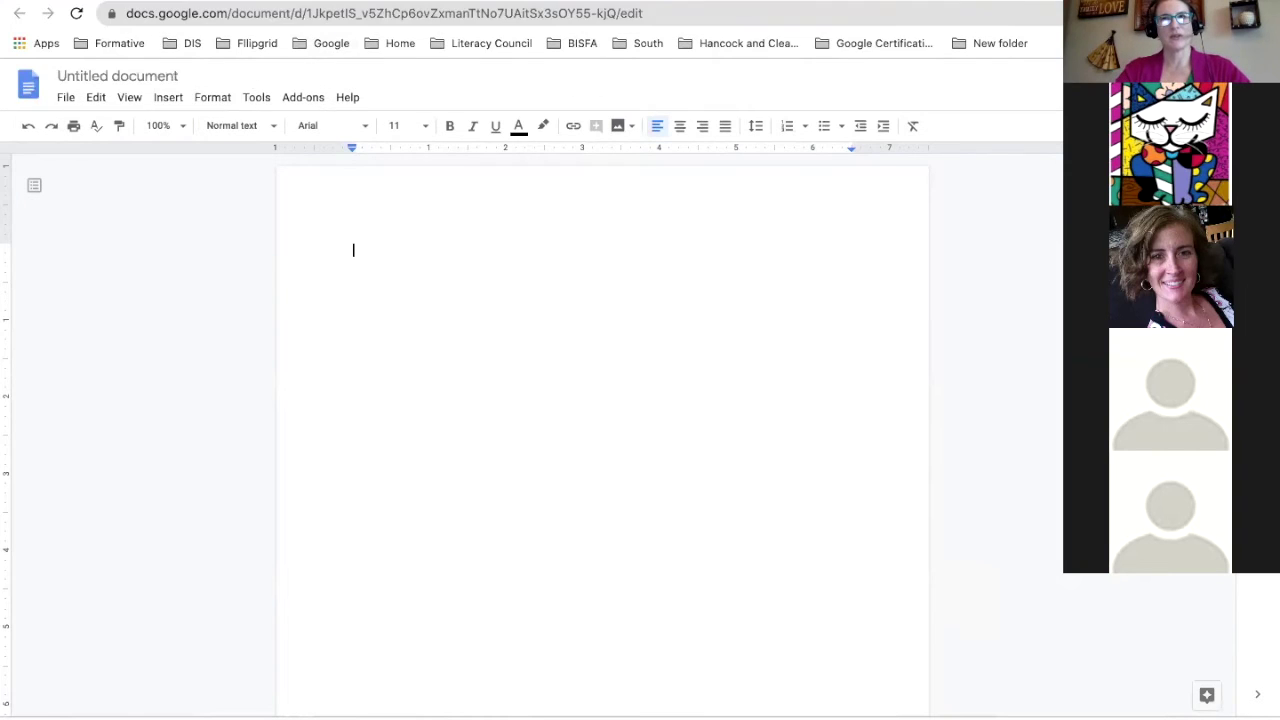
Pause the Create Innovative HyperDocs Lessons video and insert the screenshot of it as an image in the blank document.
key("ctrl+Tab")
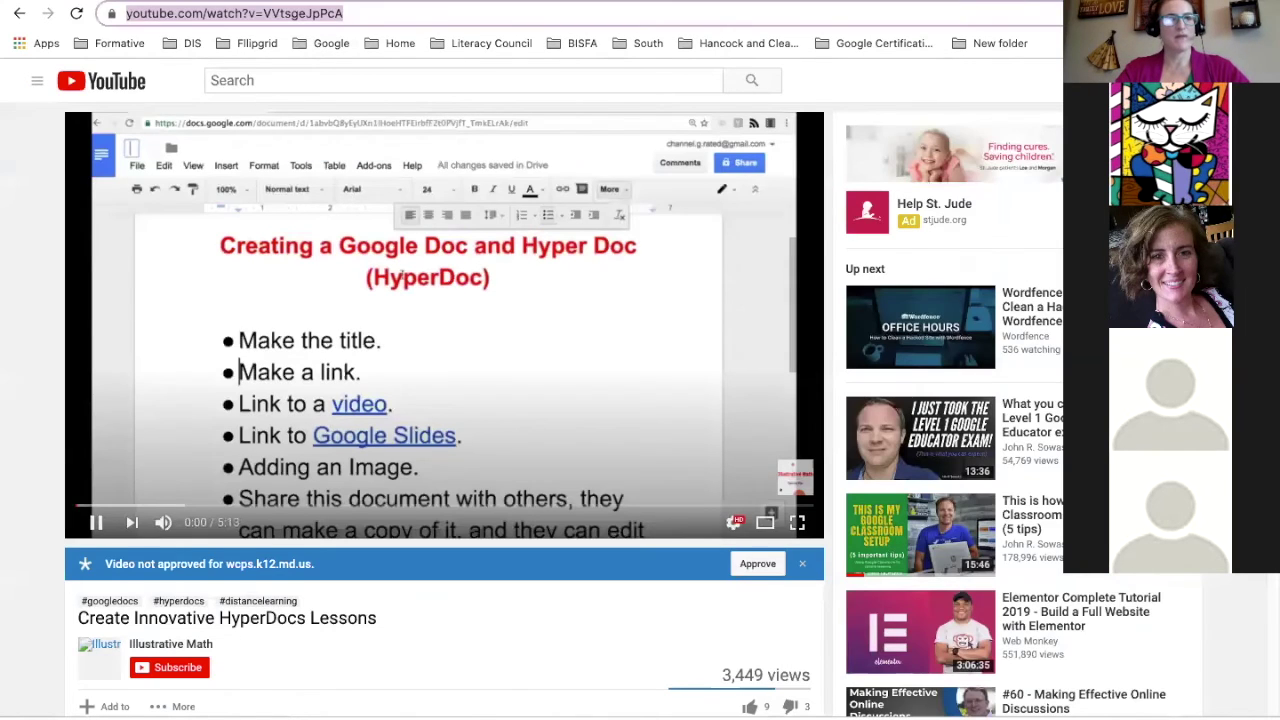
left_click(95, 522)
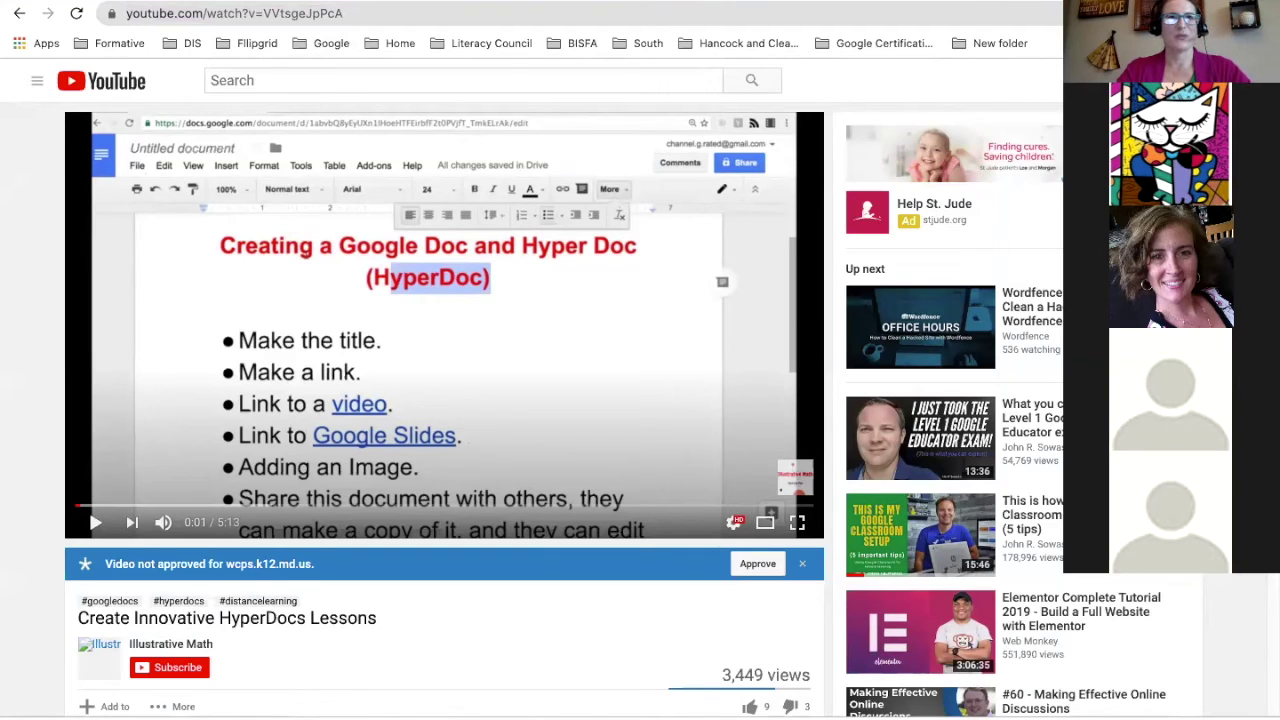
key("ctrl+Tab")
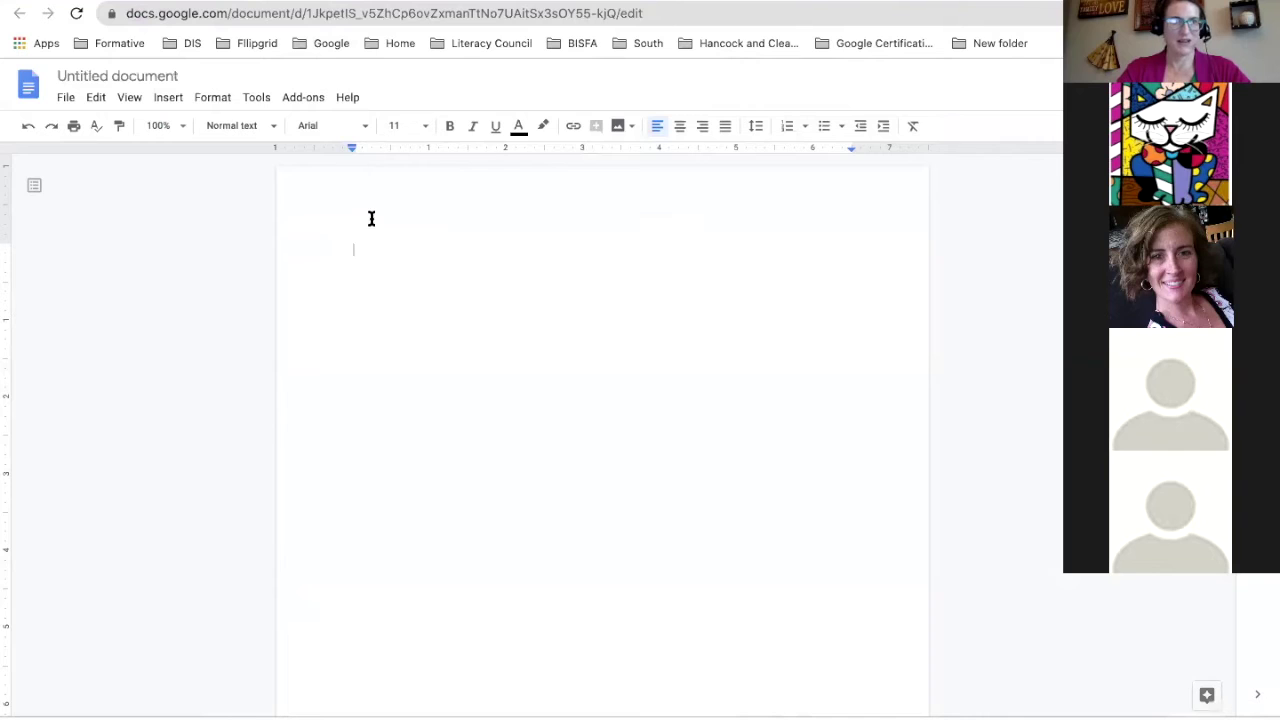
left_click(170, 99)
mouse_move(190, 126)
left_click(354, 134)
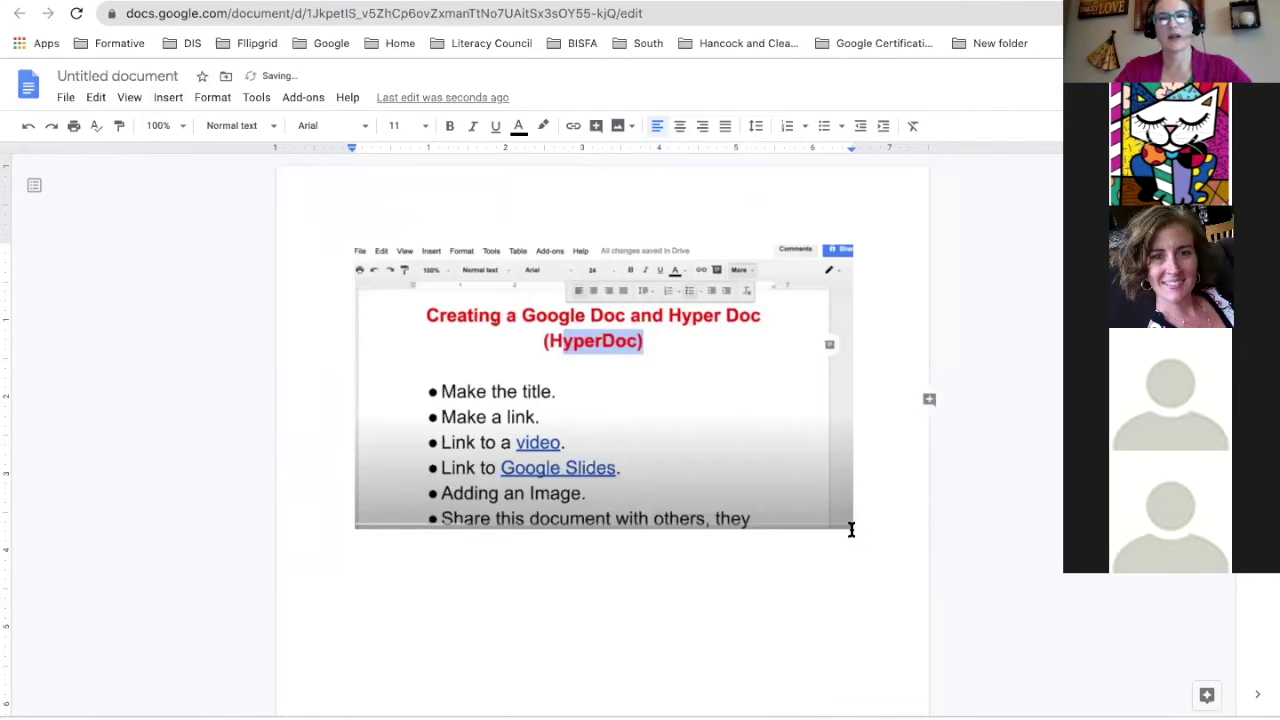
Shrink the inserted screenshot and narrow it to about 2.5 inches wide and 2.1 inches tall.
left_click(851, 527)
left_click_drag(853, 528, 485, 402)
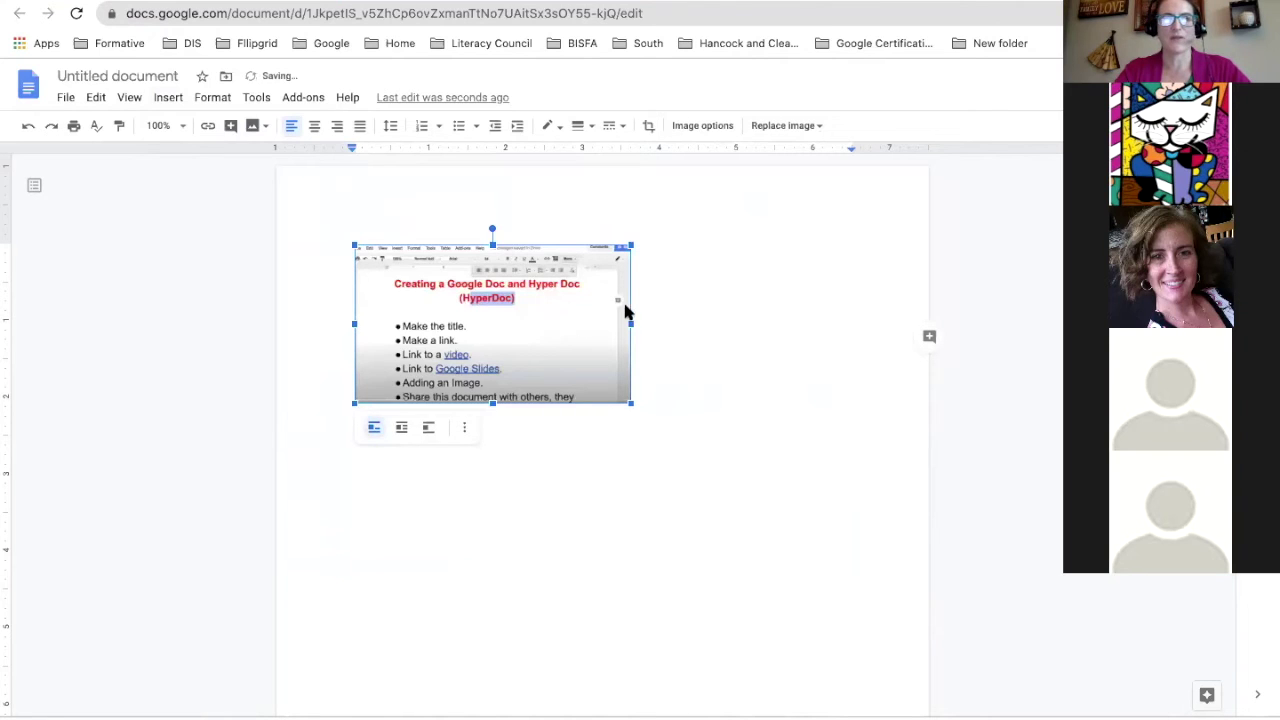
left_click_drag(631, 323, 546, 317)
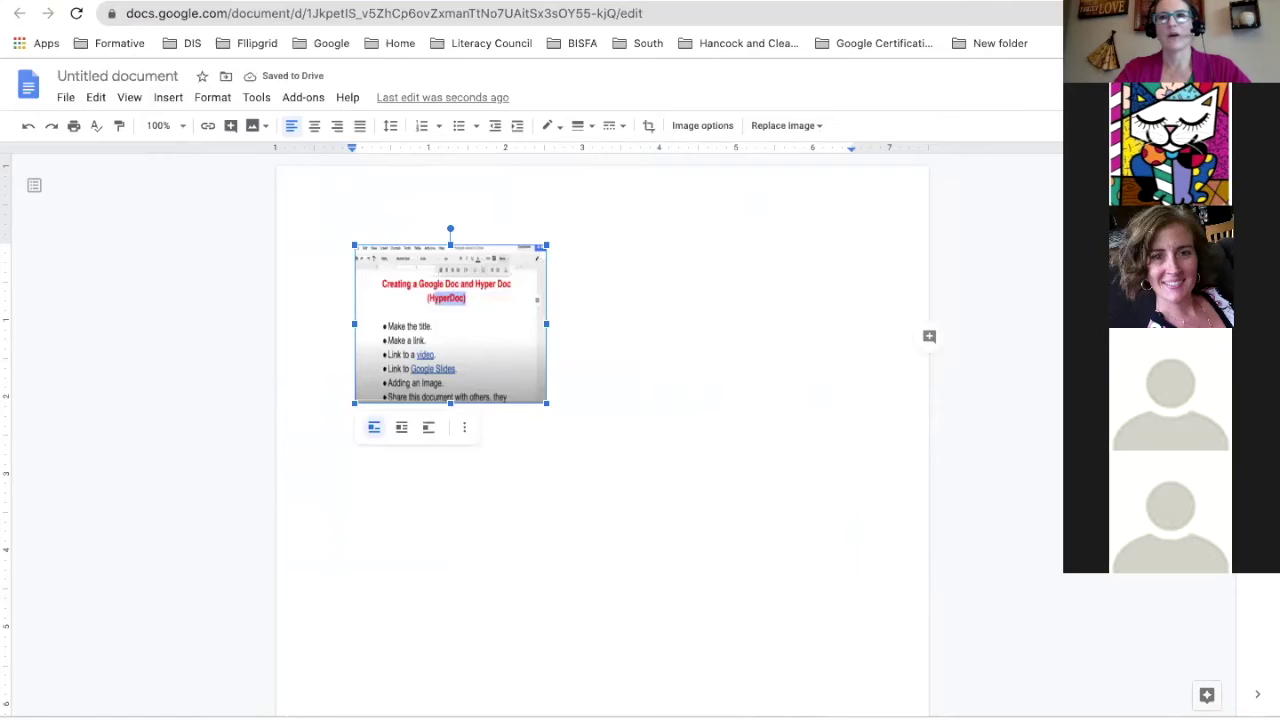
Copy the web address of the Copy of Basic HyperDoc Lesson Plan Template document.
key("ctrl+Tab")
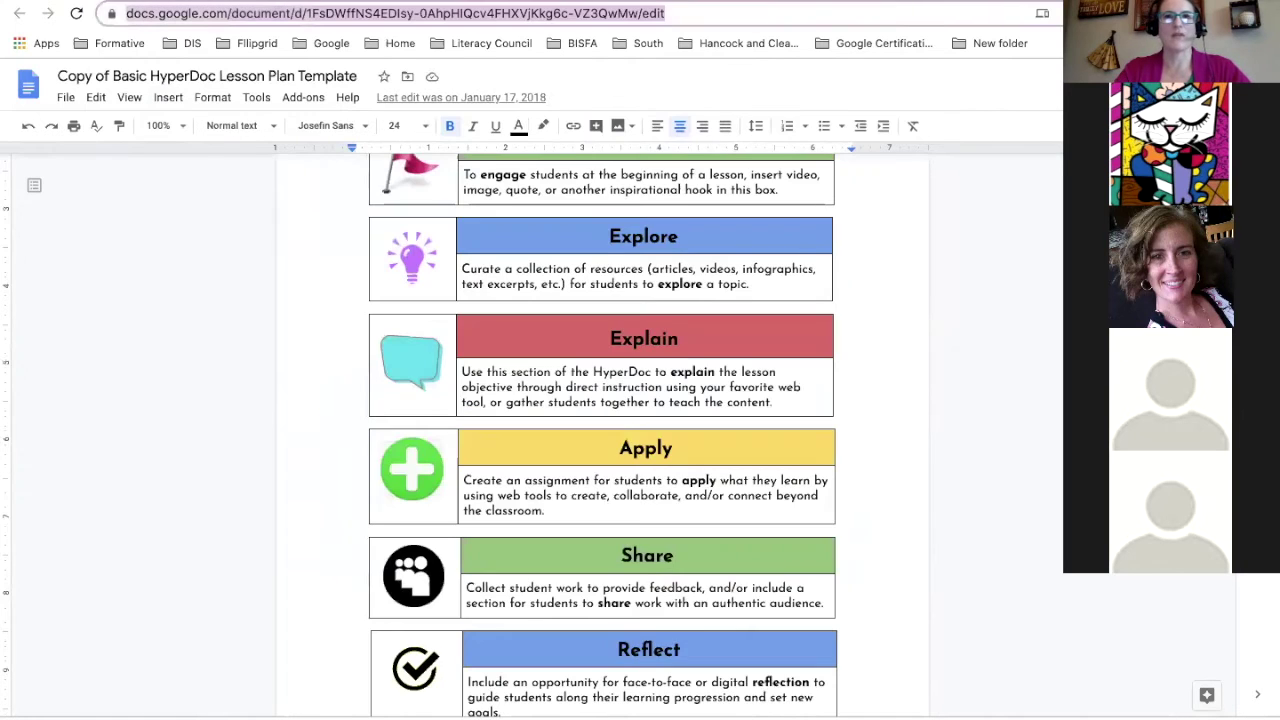
left_click(622, 14)
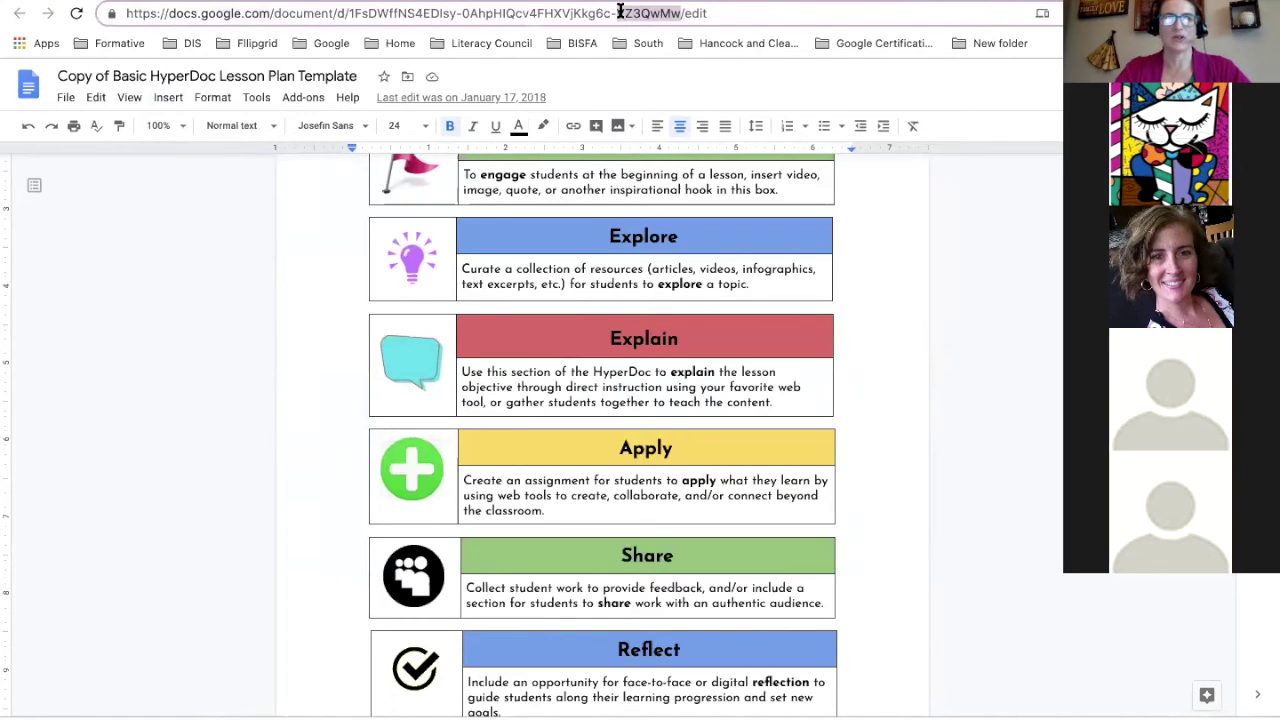
right_click(622, 14)
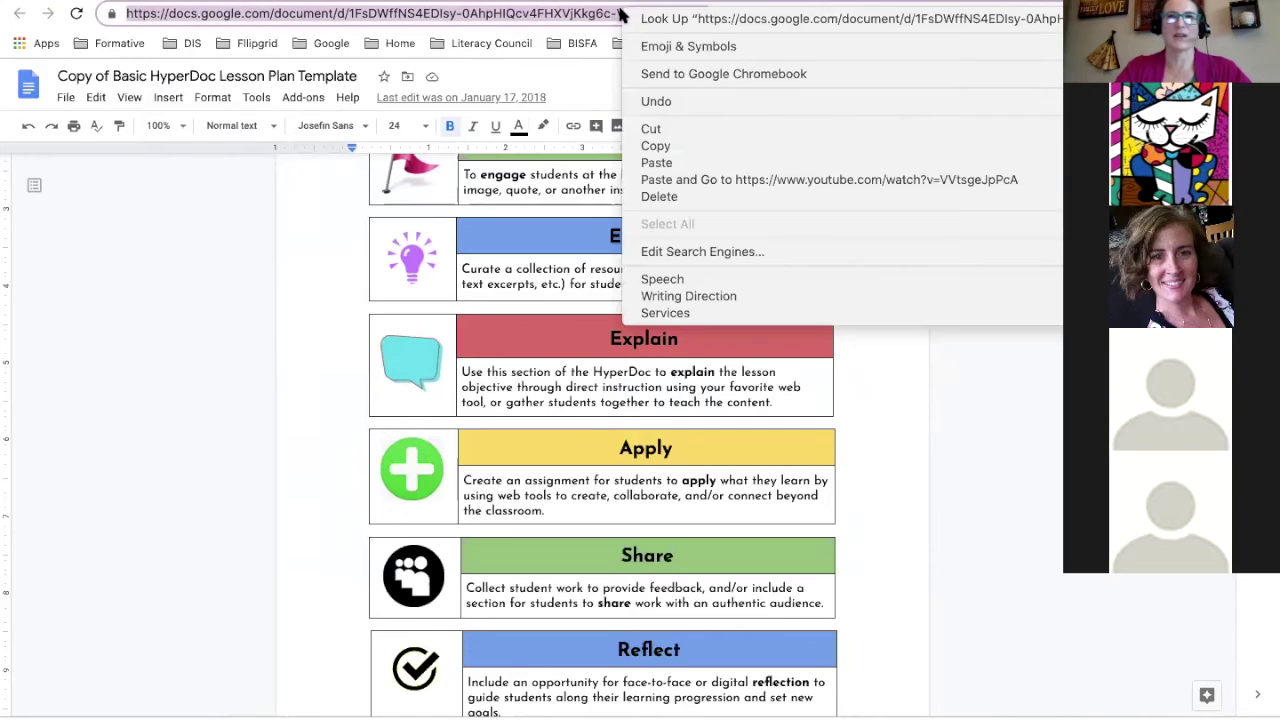
left_click(655, 146)
Link the screenshot in the untitled document to the copied template address and check the link on the image.
key("ctrl+Tab")
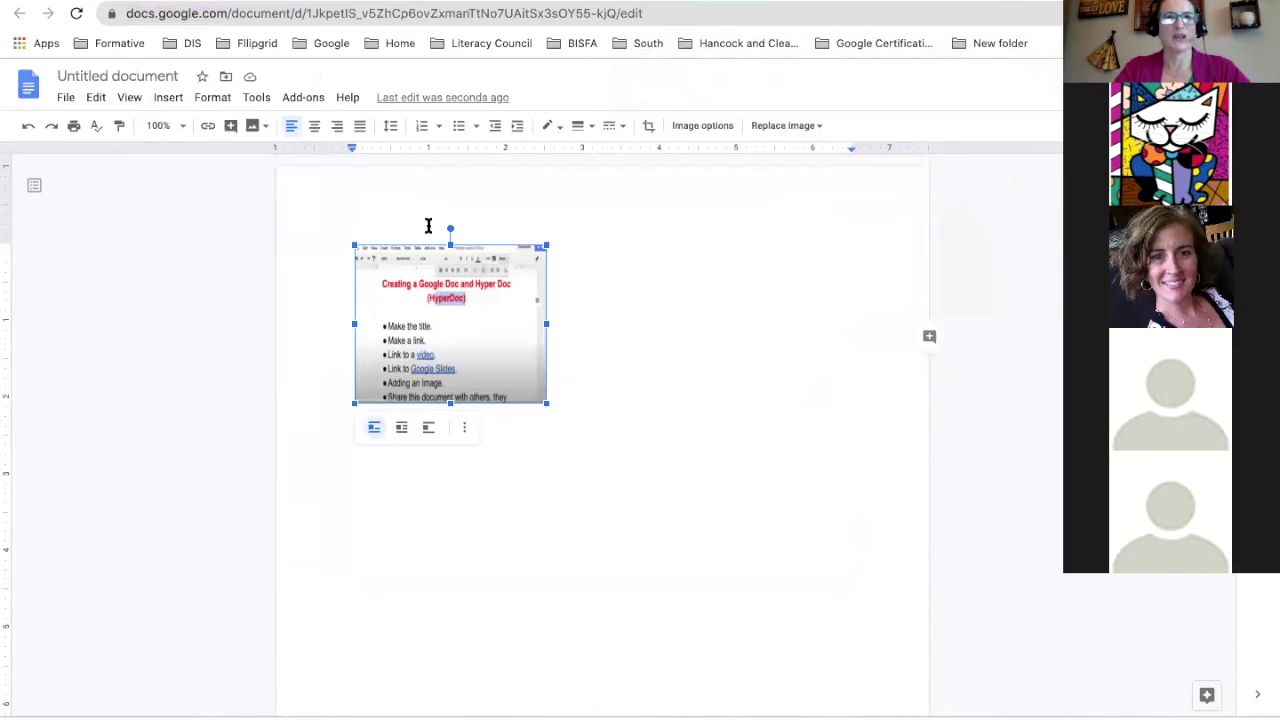
left_click(208, 126)
right_click(407, 442)
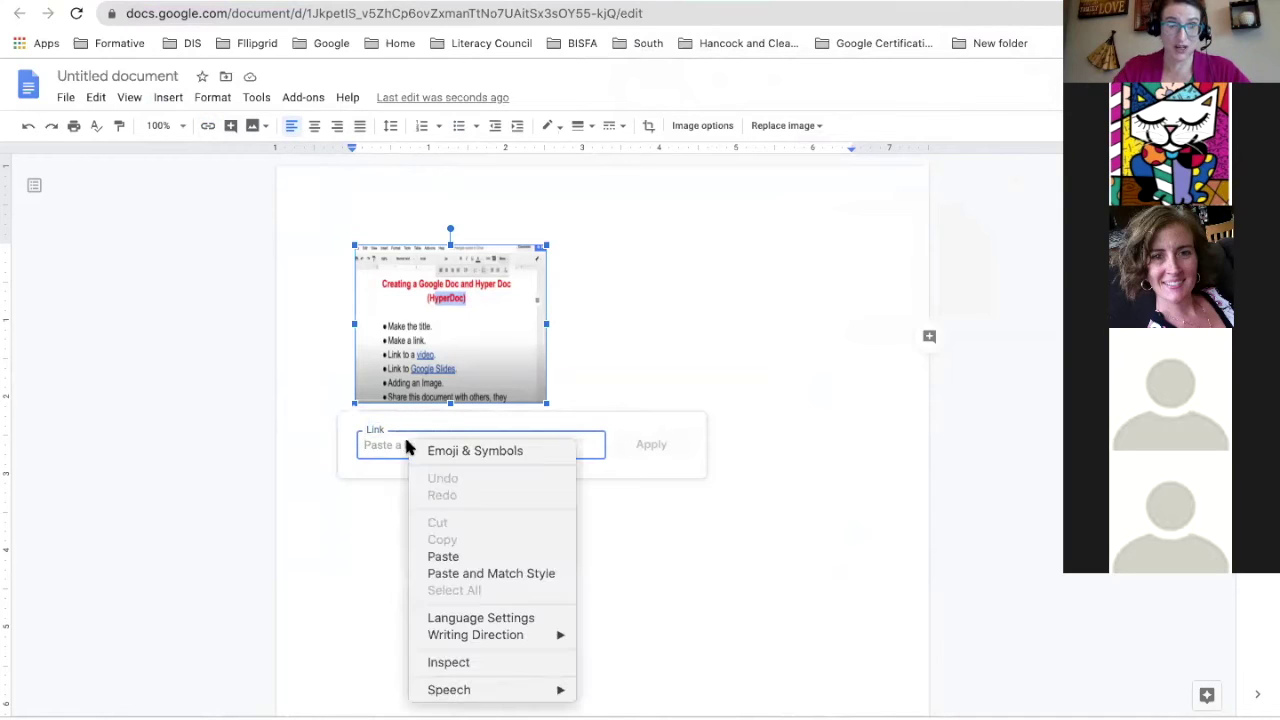
left_click(451, 557)
left_click(645, 460)
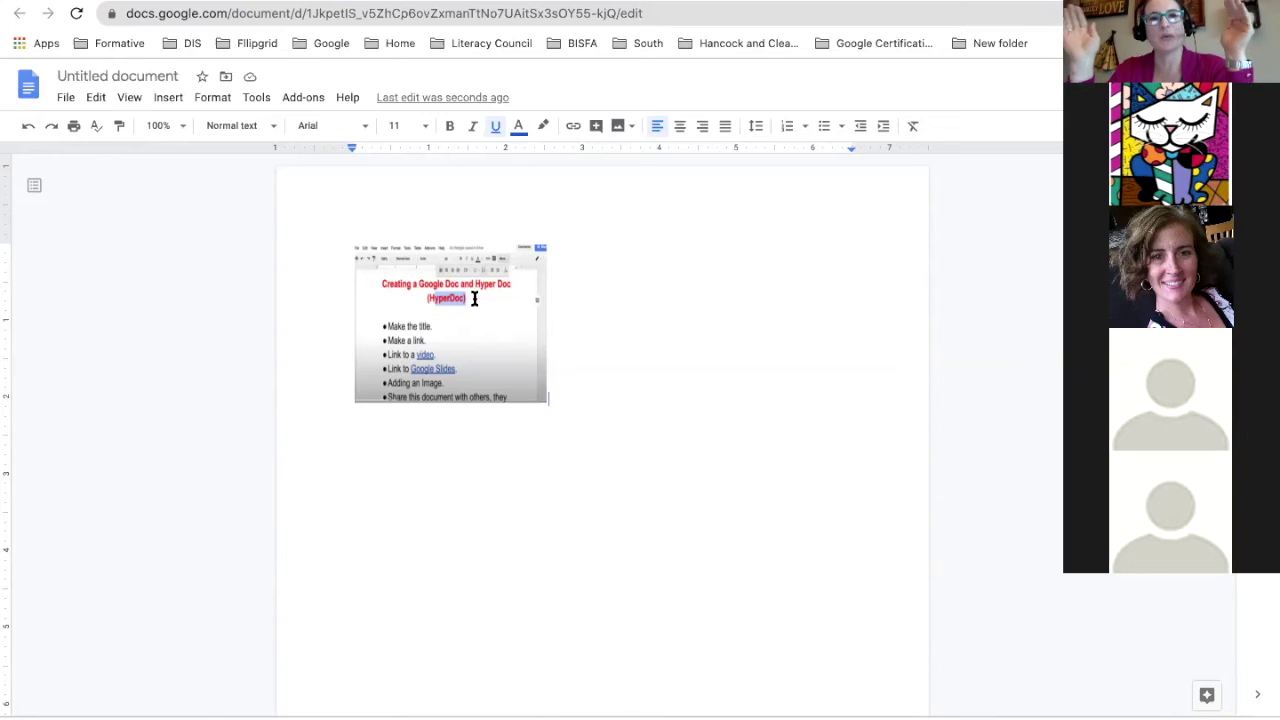
left_click(462, 337)
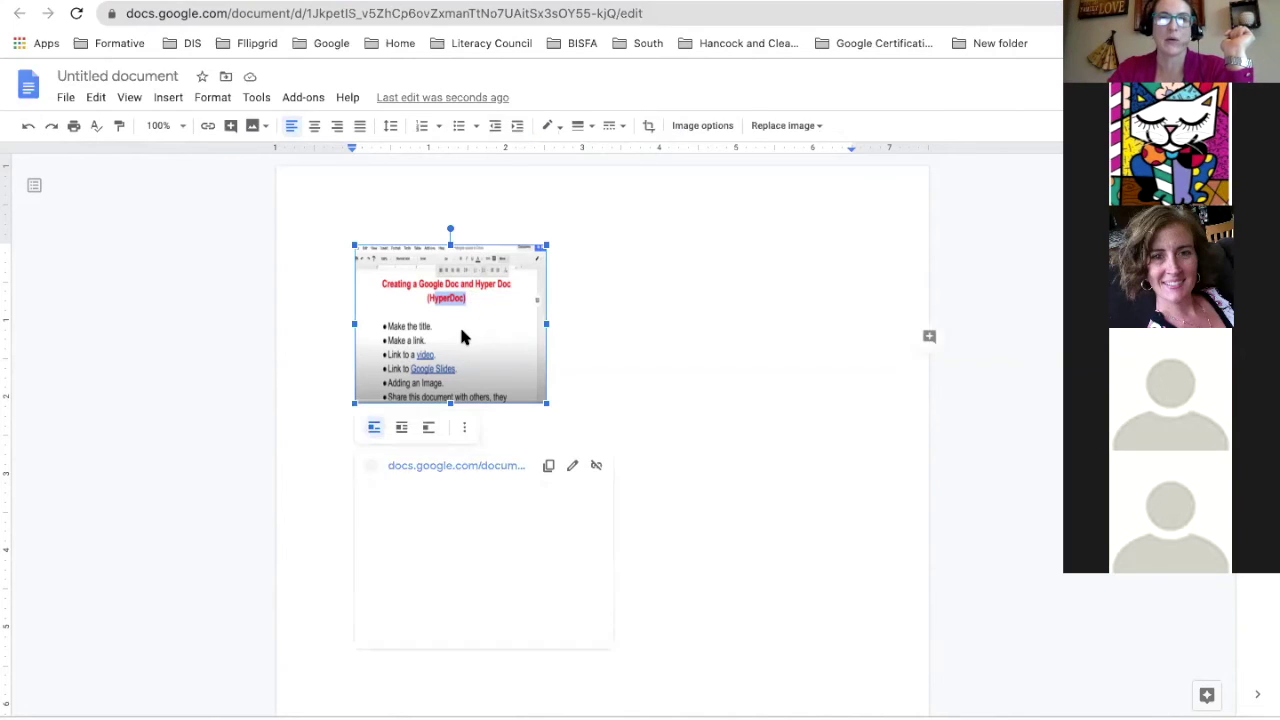
left_click(686, 306)
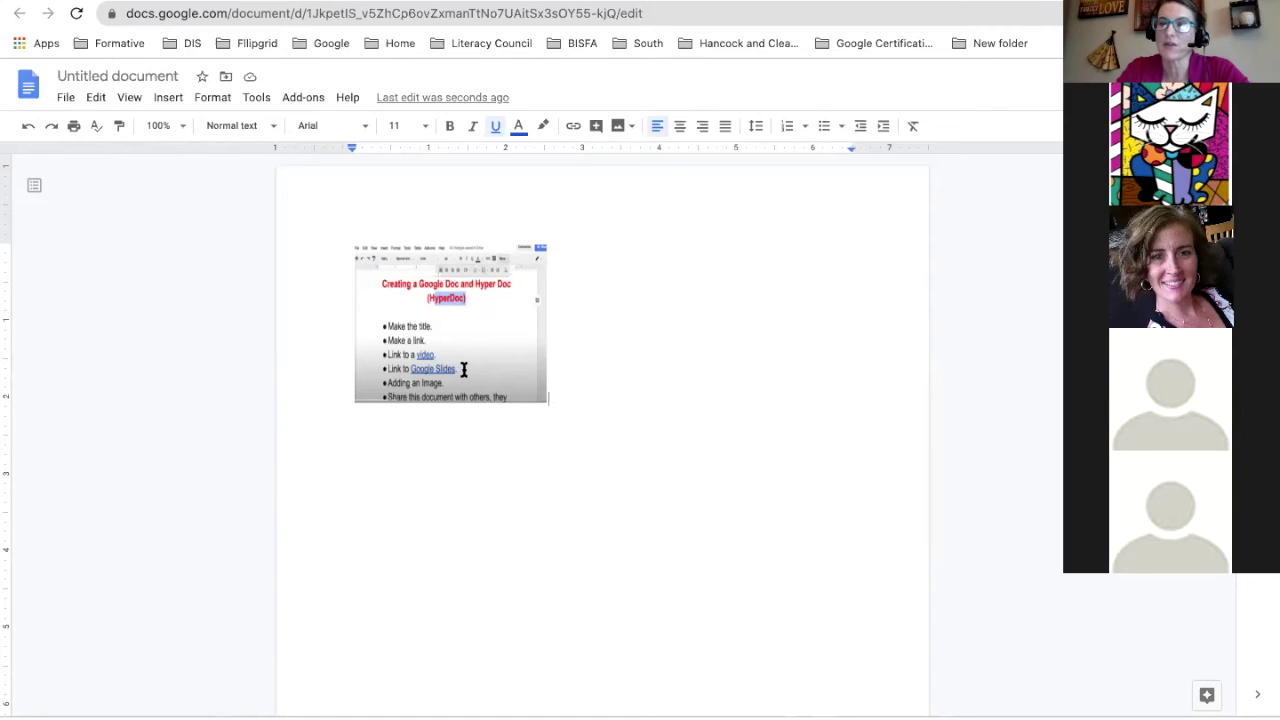
Add a blank line below the linked screenshot and shrink the image to about 2 inches wide.
key("Return")
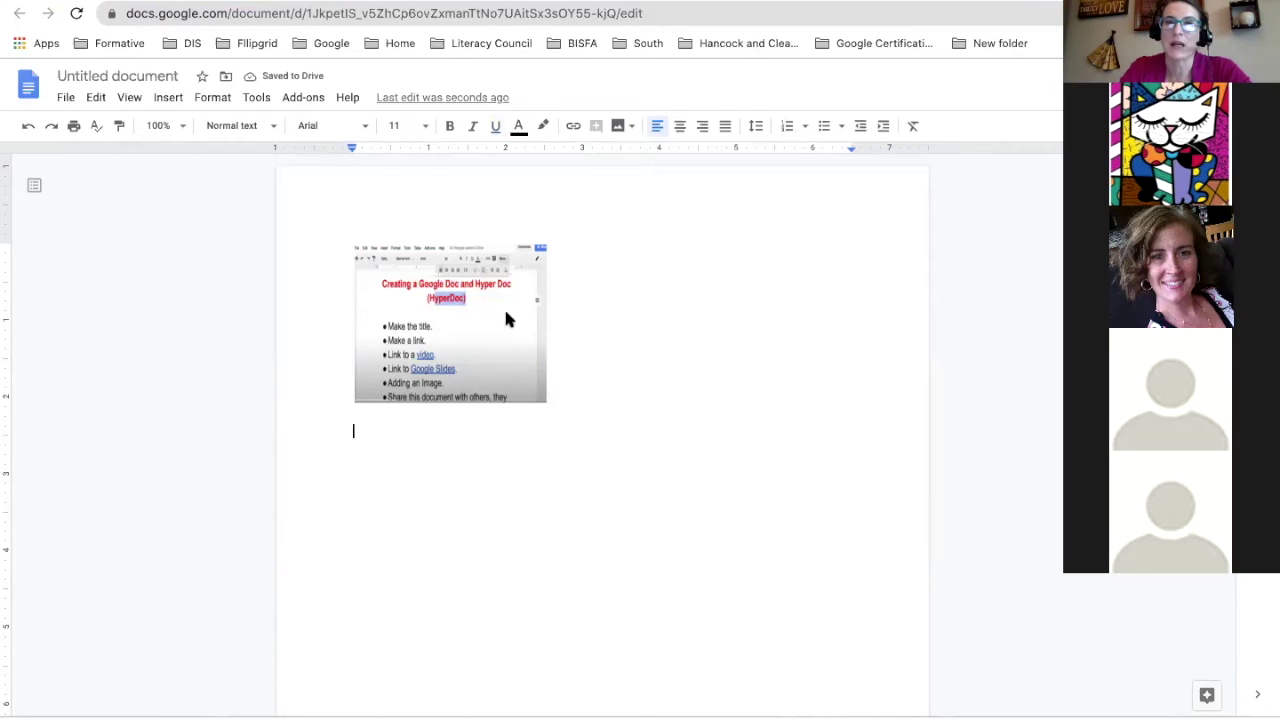
left_click(505, 312)
left_click_drag(545, 403, 503, 364)
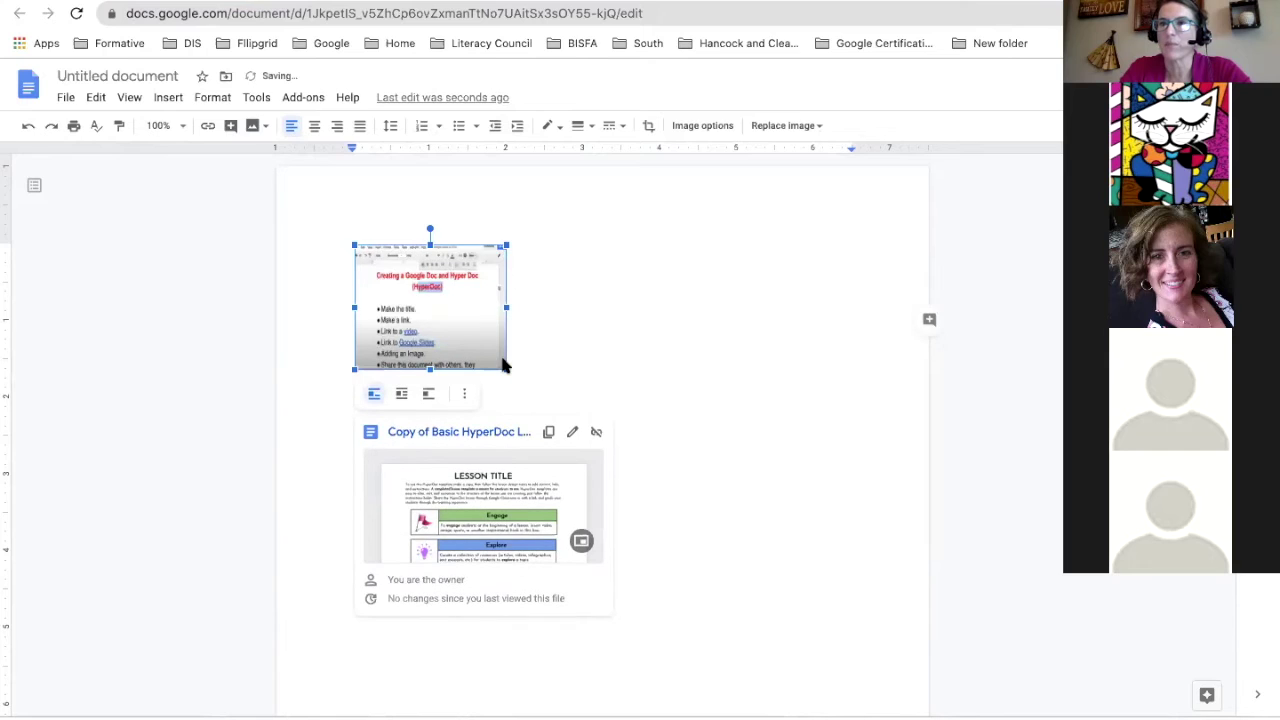
left_click(623, 352)
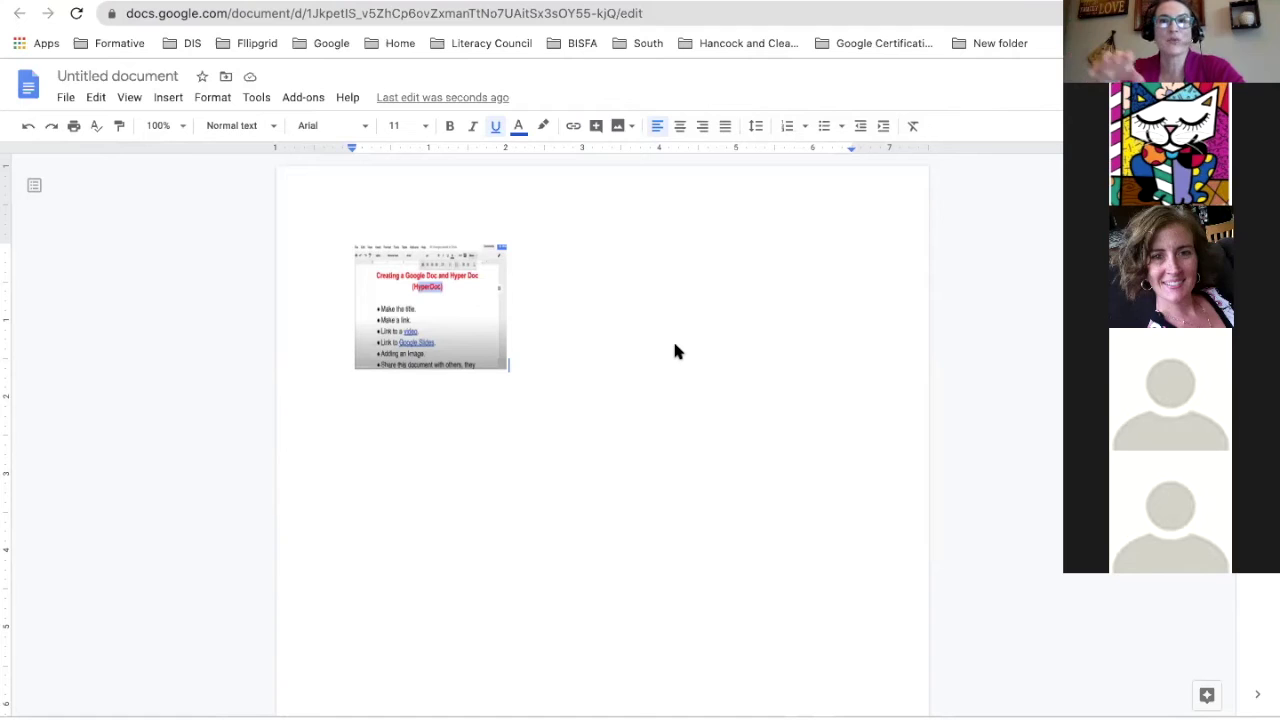
Review the Copy of Basic HyperDoc Lesson Plan Template from the lesson title through the Engage to Reflect sections.
key("ctrl+Tab")
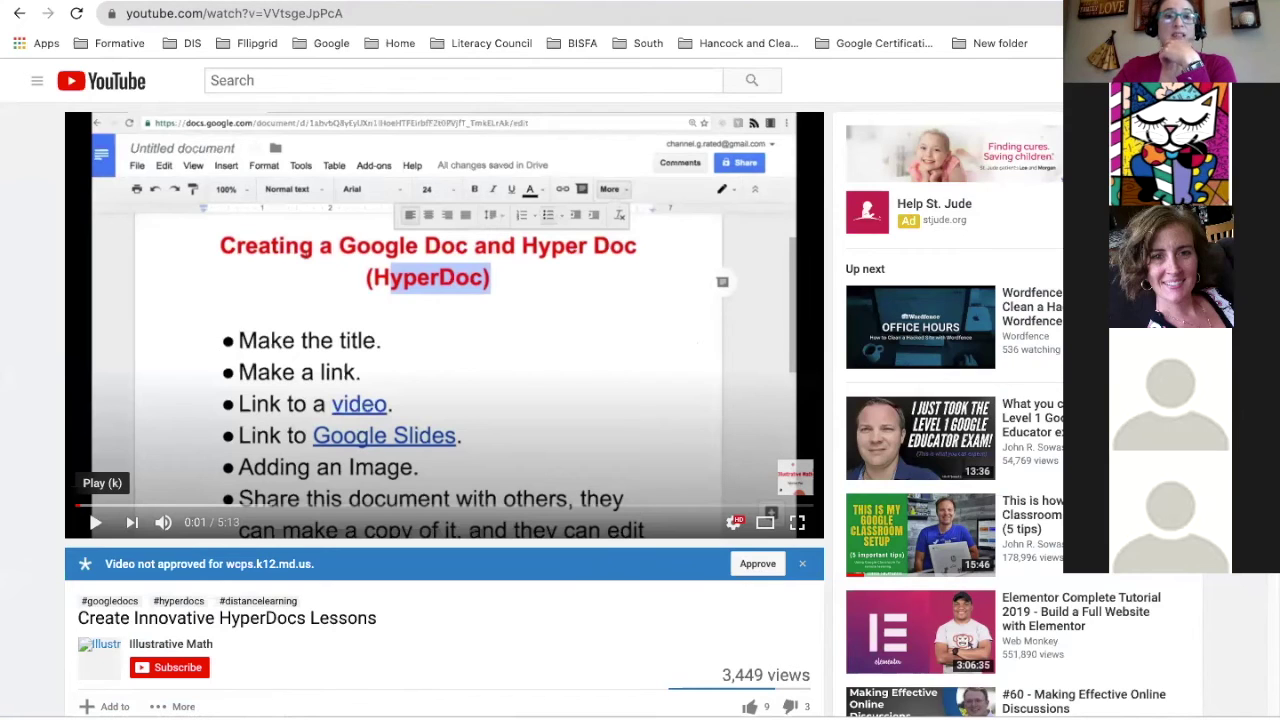
key("ctrl+Tab")
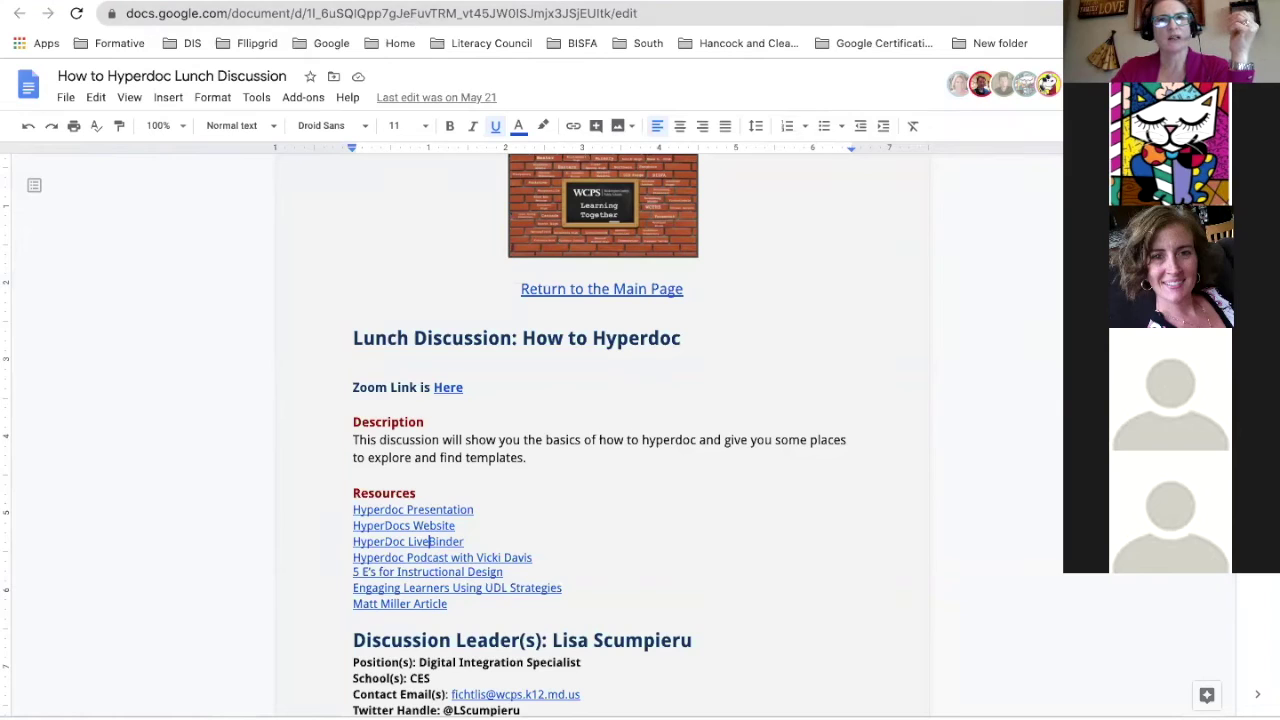
key("ctrl+Tab")
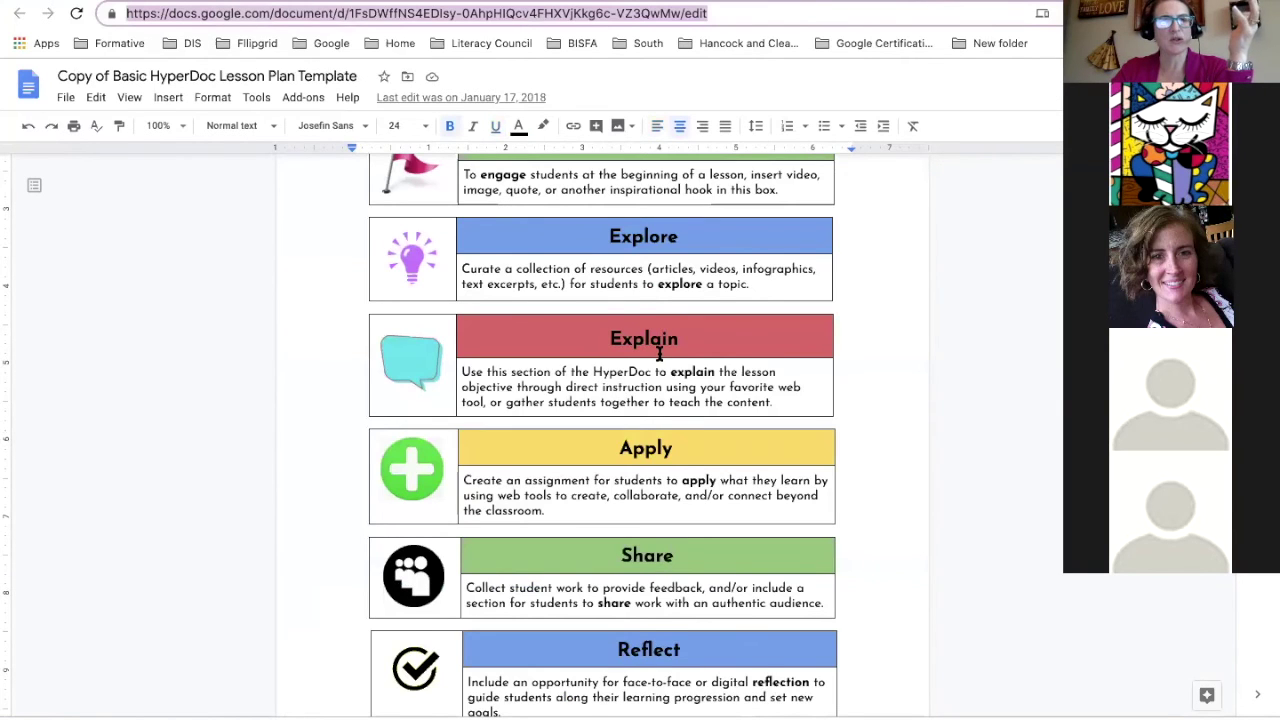
scroll(659, 350, "up", 3)
scroll(659, 350, "up", 1)
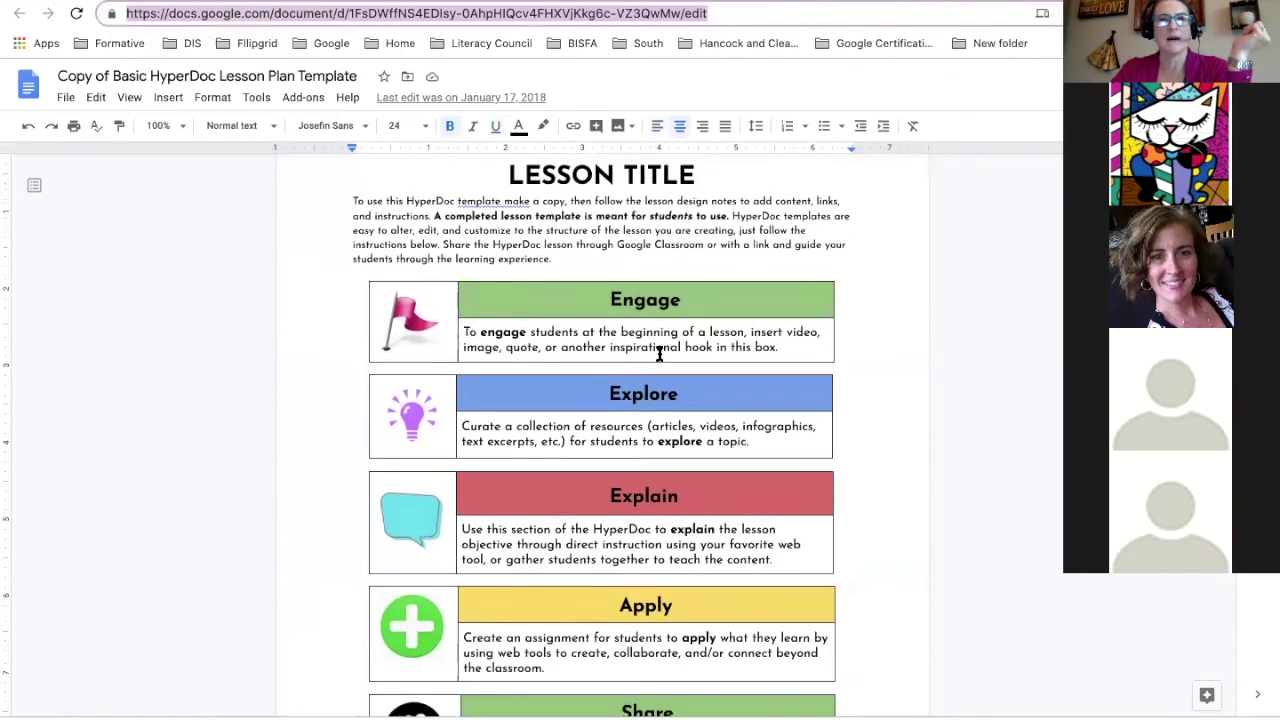
scroll(659, 350, "down", 3)
scroll(659, 352, "up", 3)
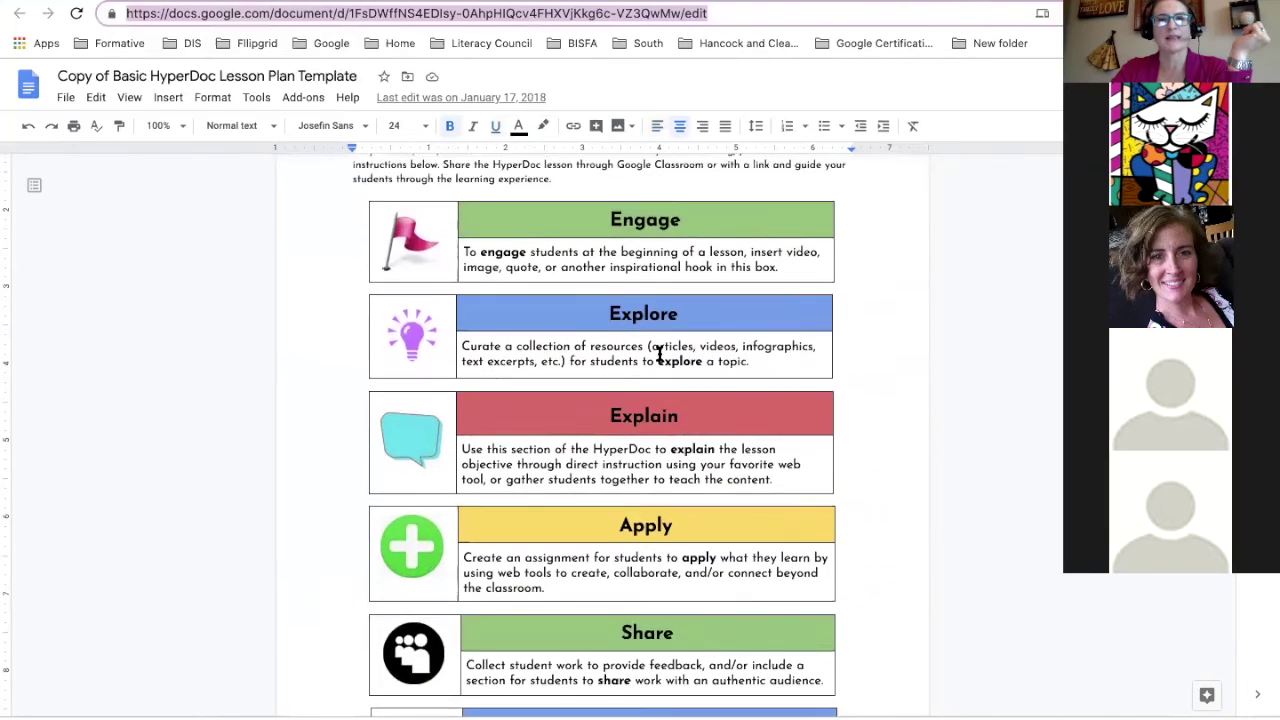
scroll(659, 352, "down", 6)
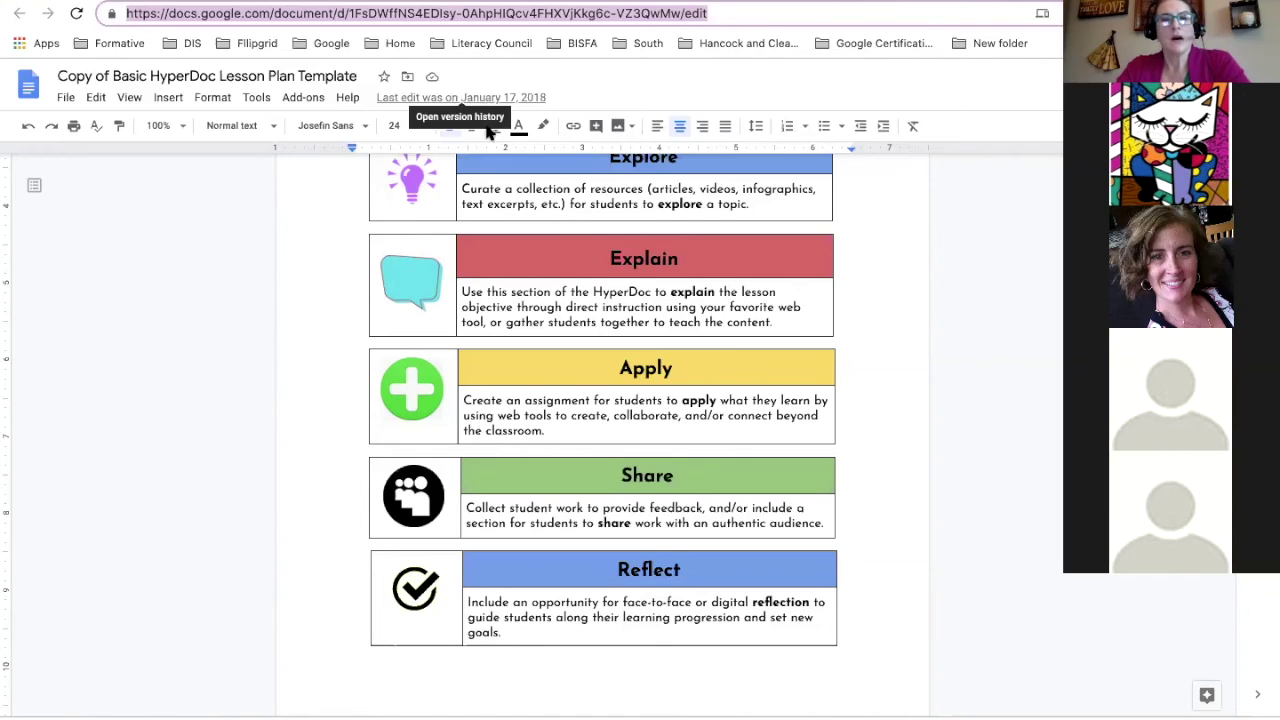
scroll(523, 391, "up", 3)
scroll(523, 391, "down", 2)
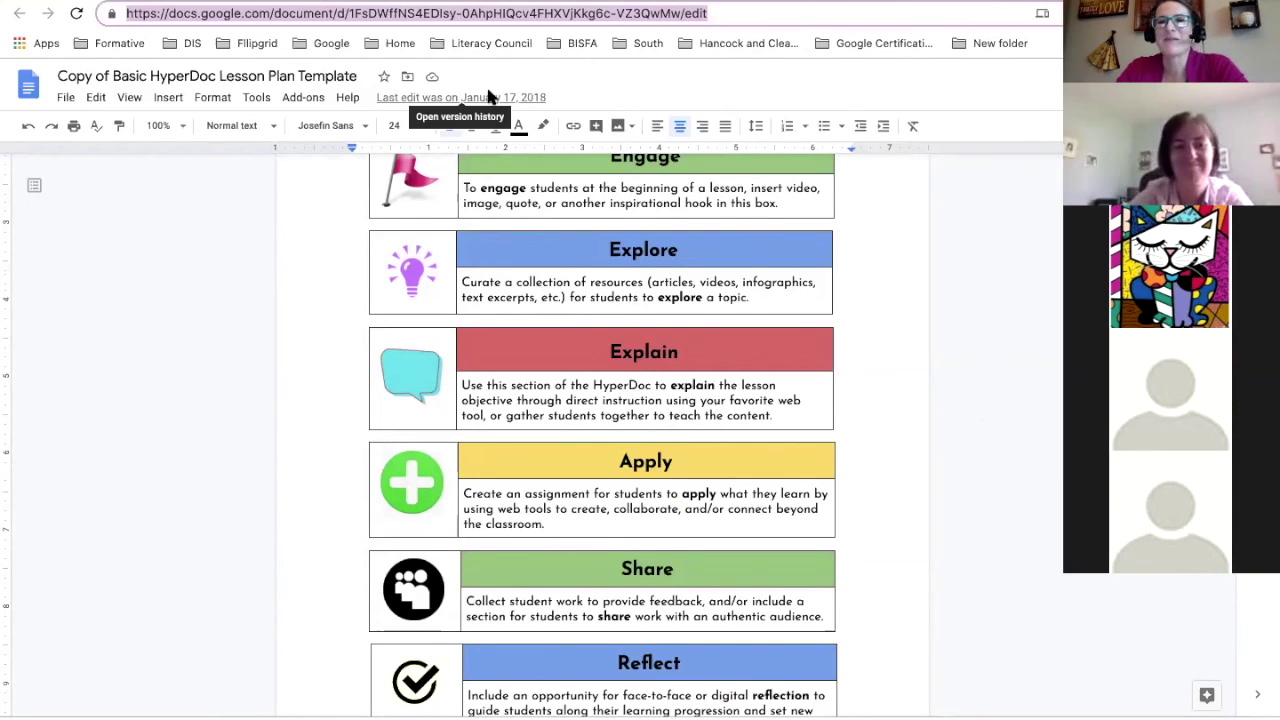
scroll(588, 440, "down", 6)
scroll(590, 447, "up", 10)
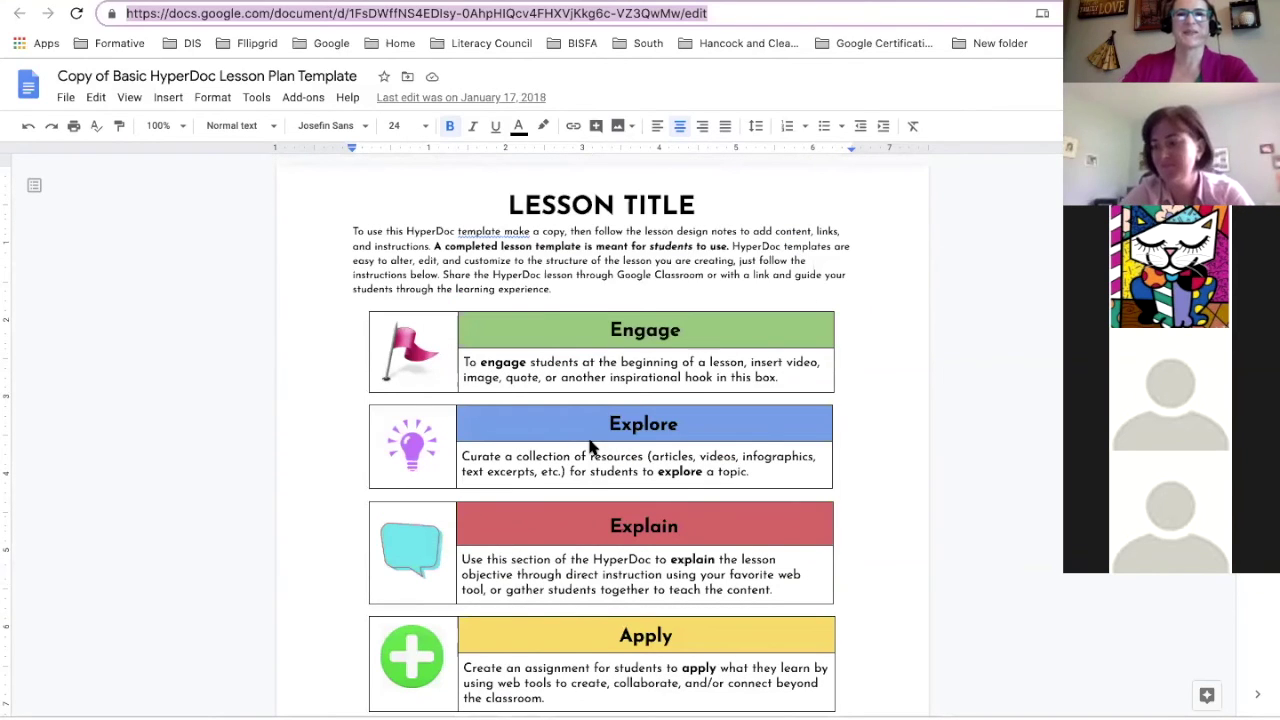